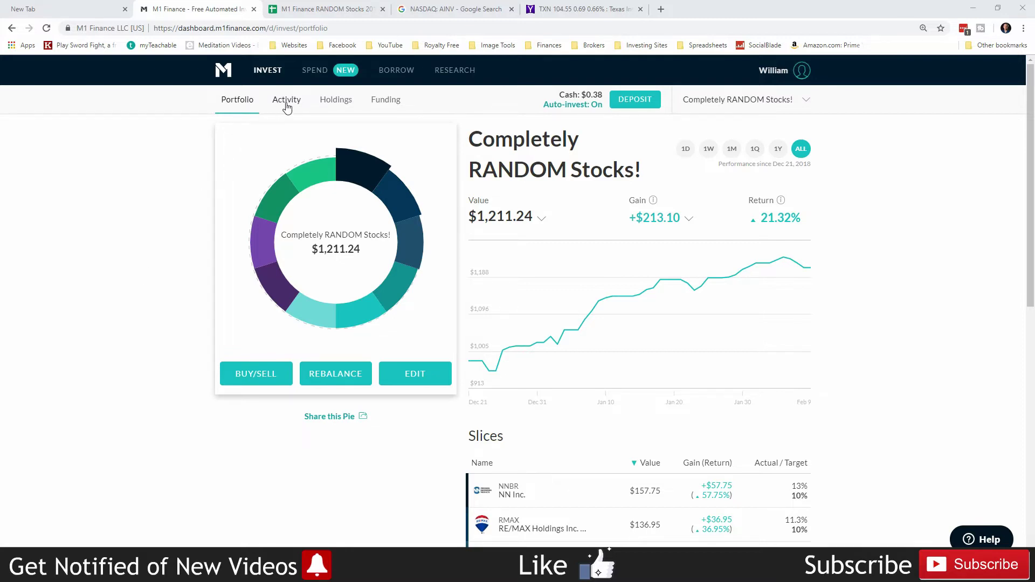
# Step: Check the M1 Finance trading activity, then switch to the RANDOM Stocks 2019 spreadsheet
pyautogui.click(286, 107)
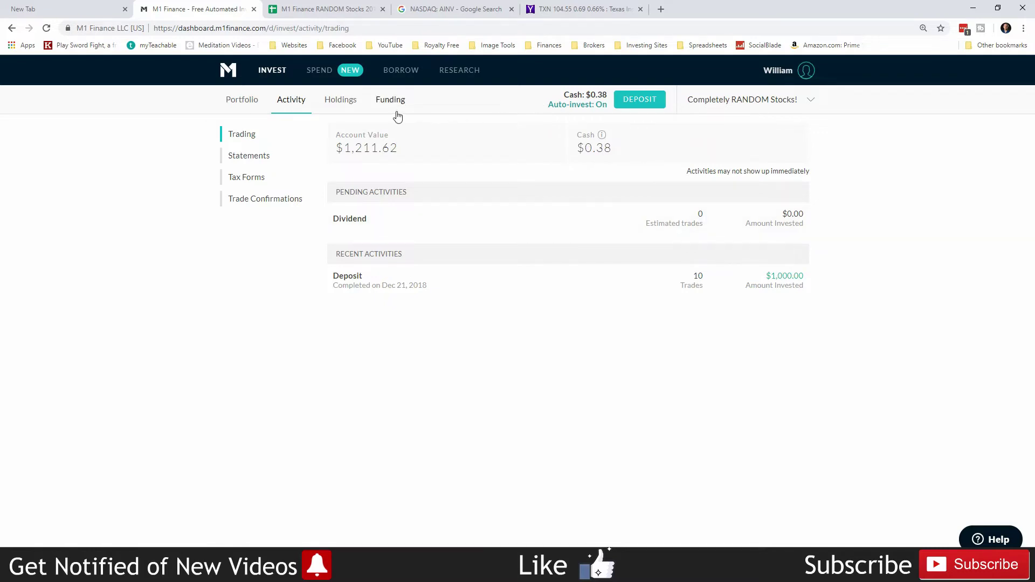
pyautogui.hotkey('ctrl', 'Tab')
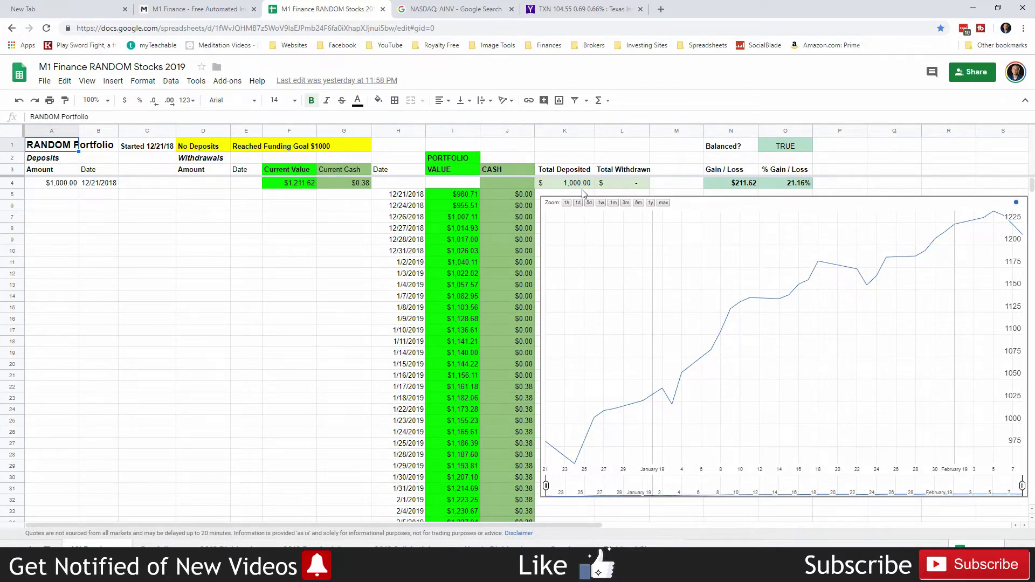
pyautogui.click(736, 193)
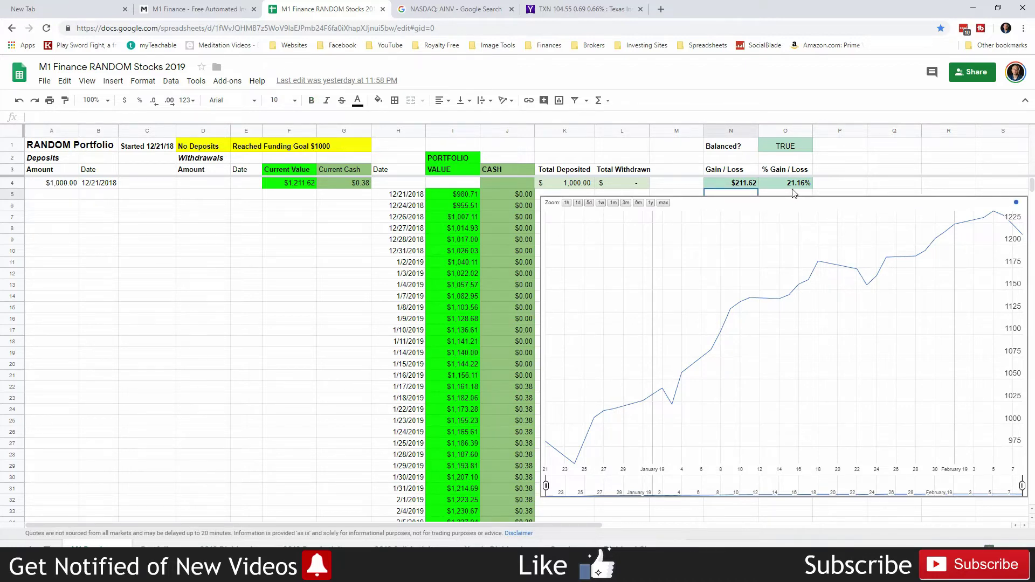
pyautogui.scroll(-3, 342, 377)
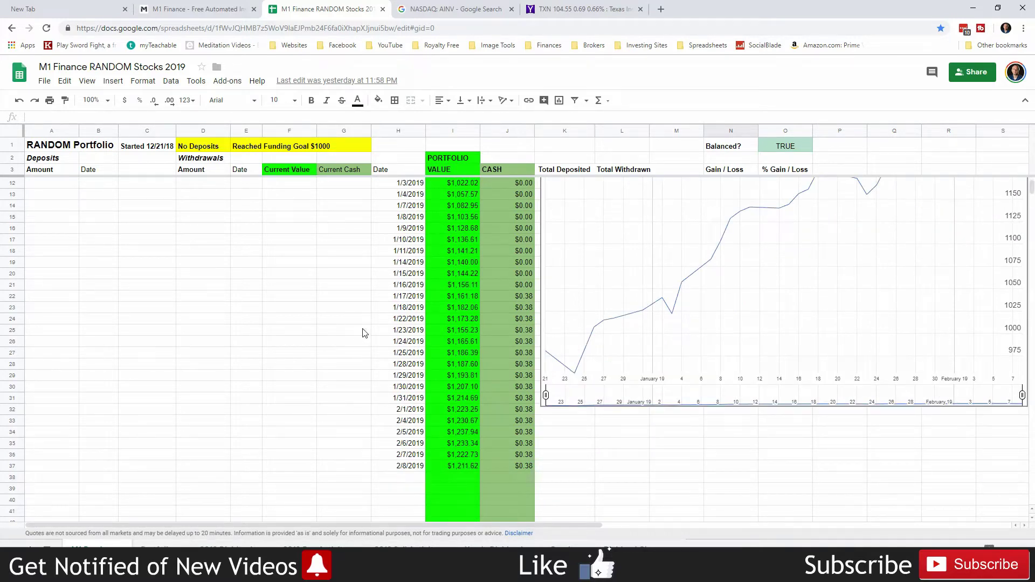
pyautogui.scroll(3, 364, 332)
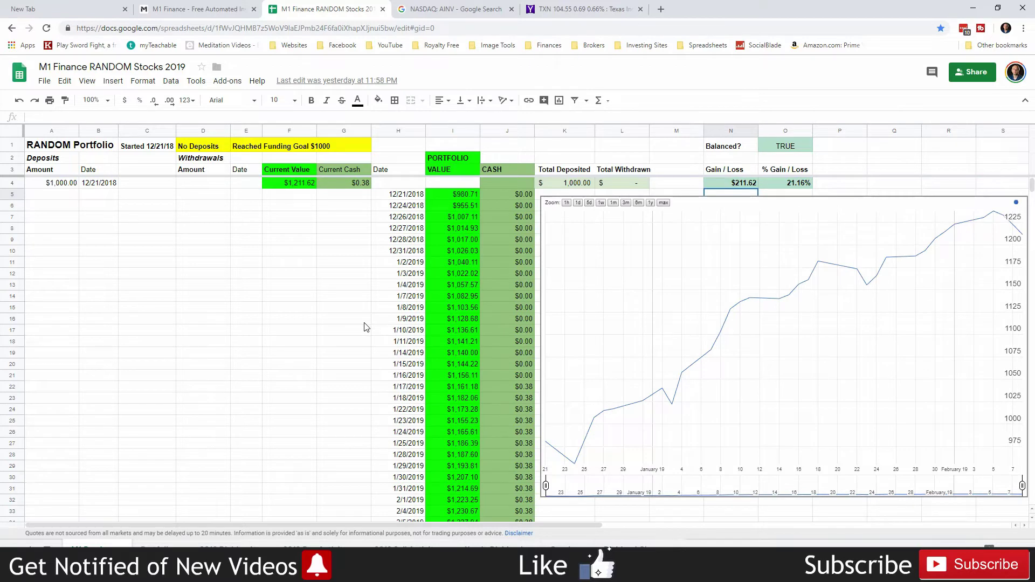
pyautogui.scroll(-3, 365, 326)
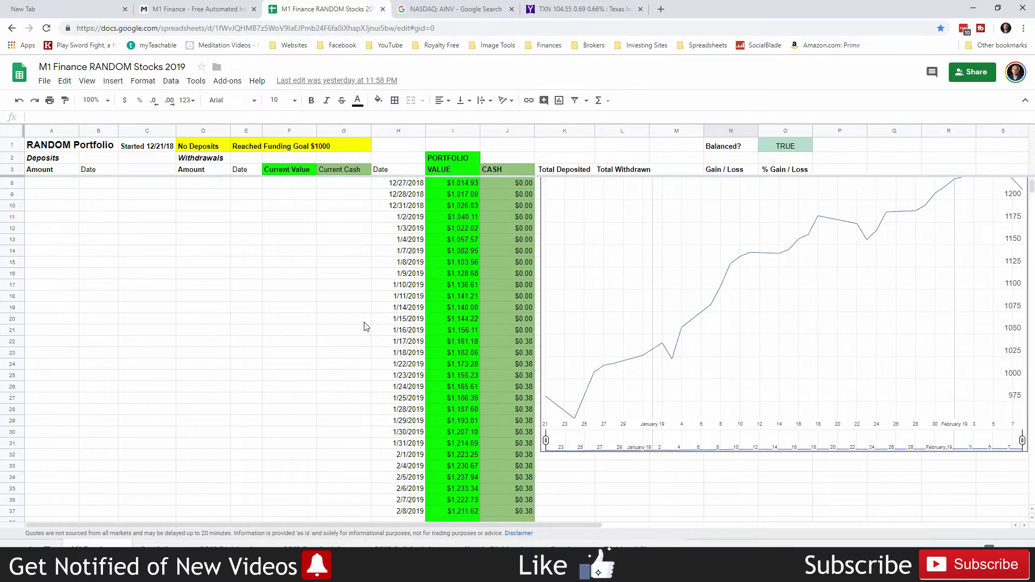
pyautogui.scroll(3, 366, 328)
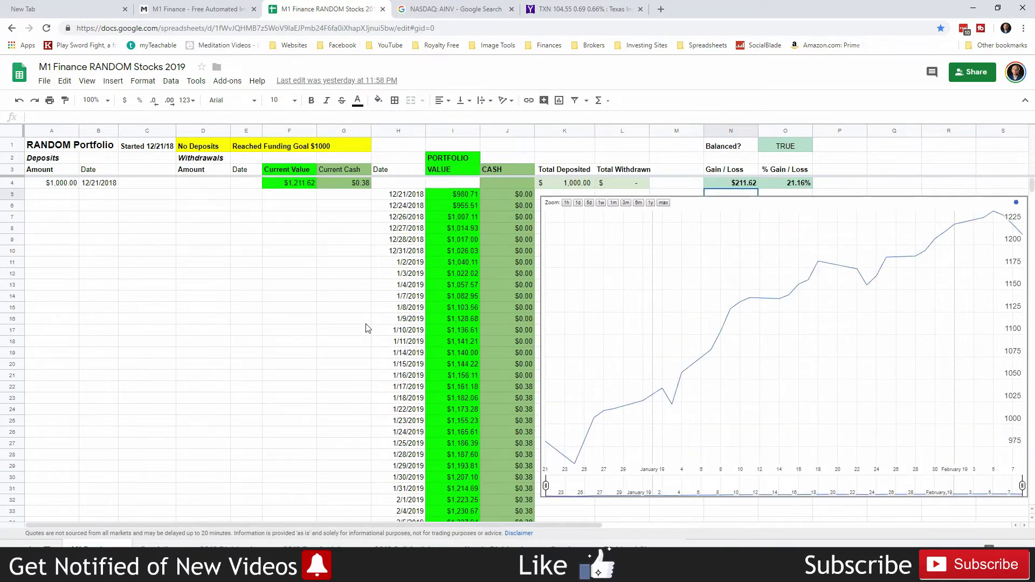
pyautogui.click(780, 196)
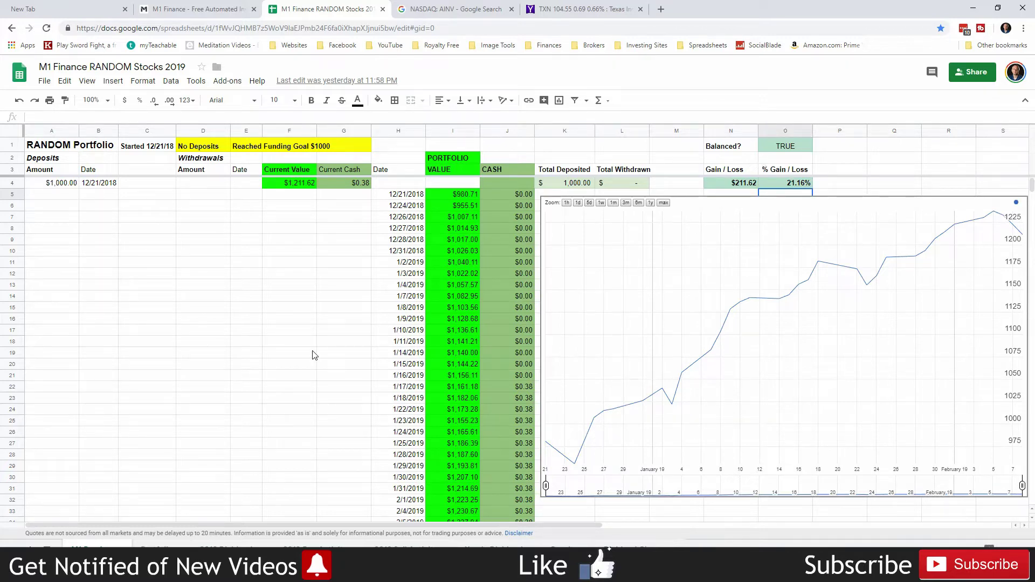
pyautogui.scroll(-2, 316, 354)
pyautogui.scroll(2, 426, 327)
pyautogui.click(251, 353)
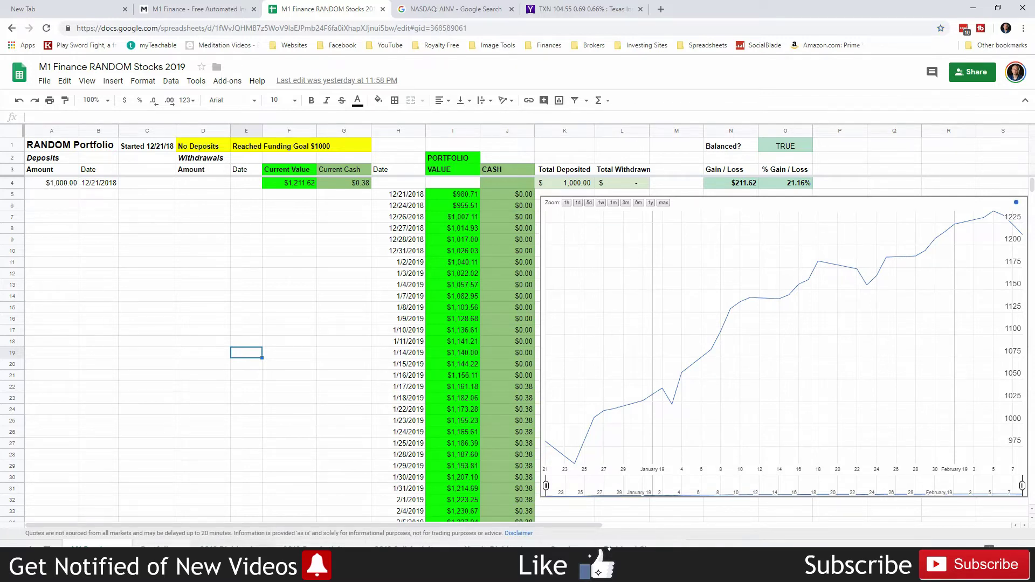
pyautogui.click(232, 549)
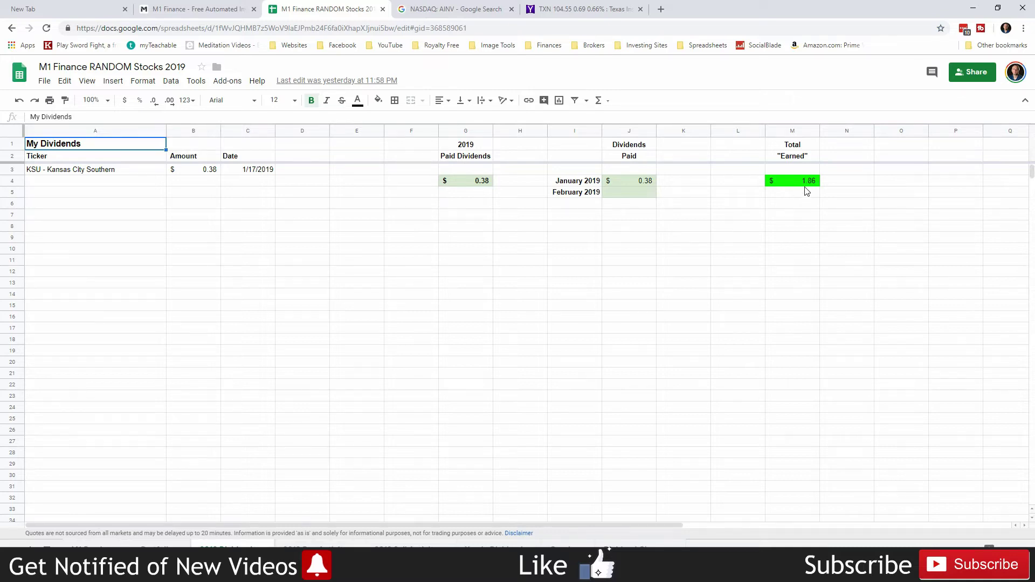
# Step: Inspect the 2019 paid dividends total, then browse the Buys, Sells and dividend-change sheets
pyautogui.click(463, 182)
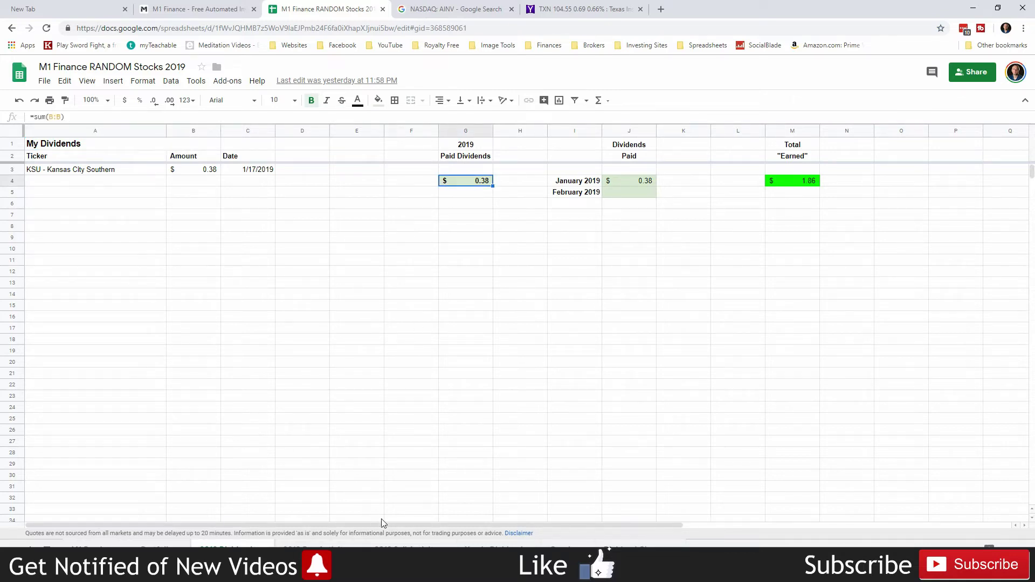
pyautogui.click(340, 546)
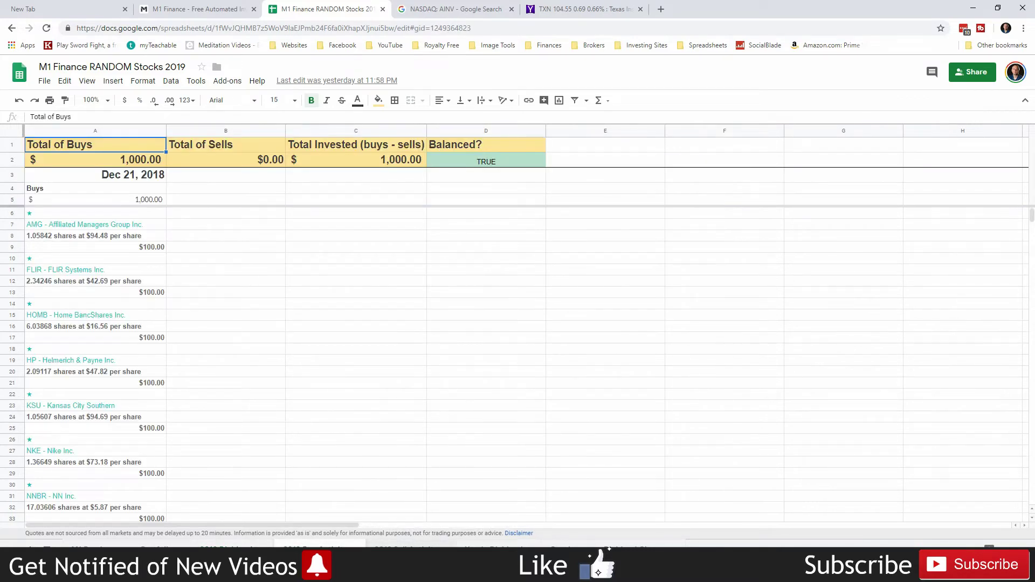
pyautogui.click(411, 546)
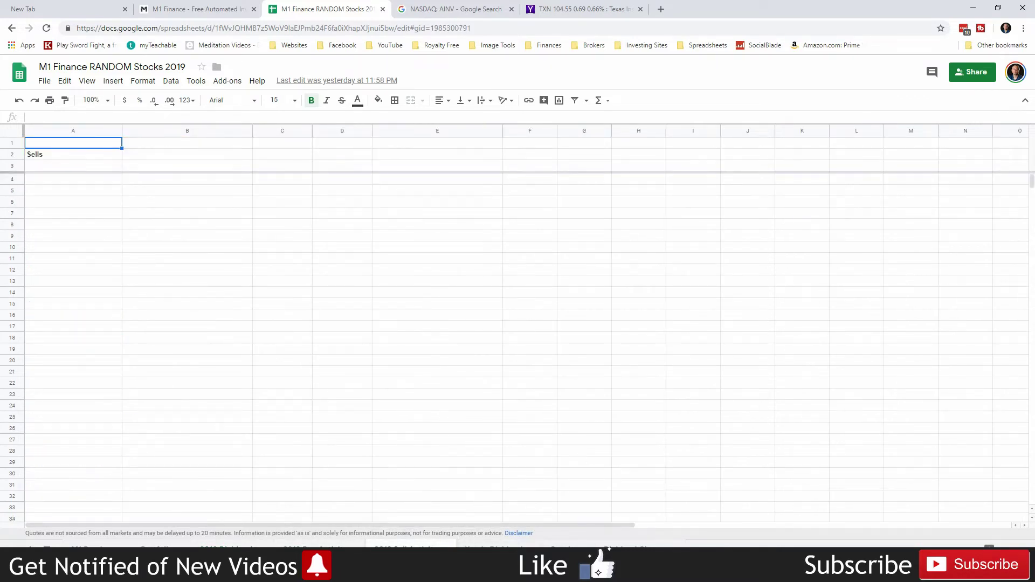
pyautogui.click(504, 546)
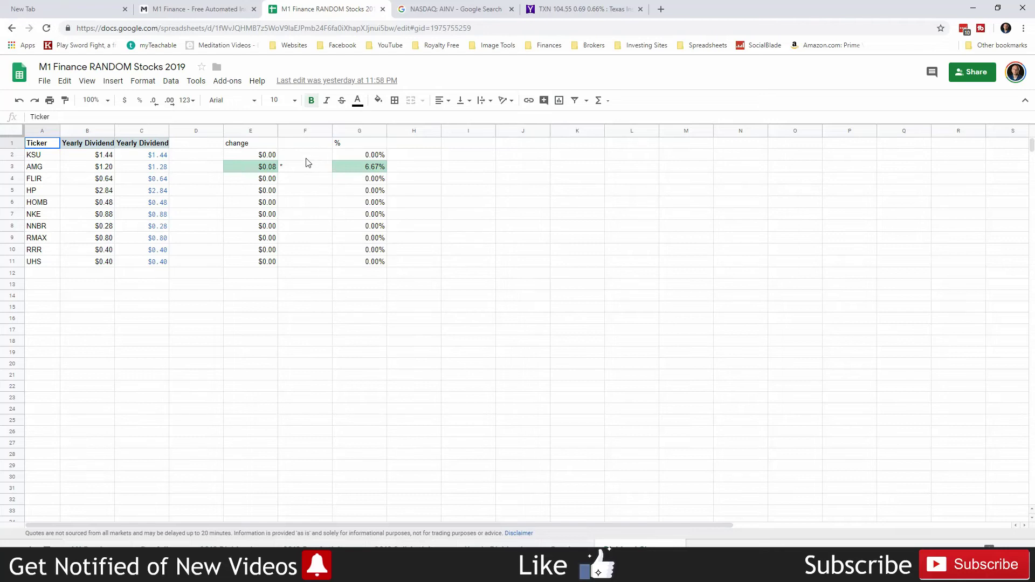
# Step: Inspect cell F3 on the dividend-change sheet, then HP's current price formula in B5
pyautogui.click(288, 170)
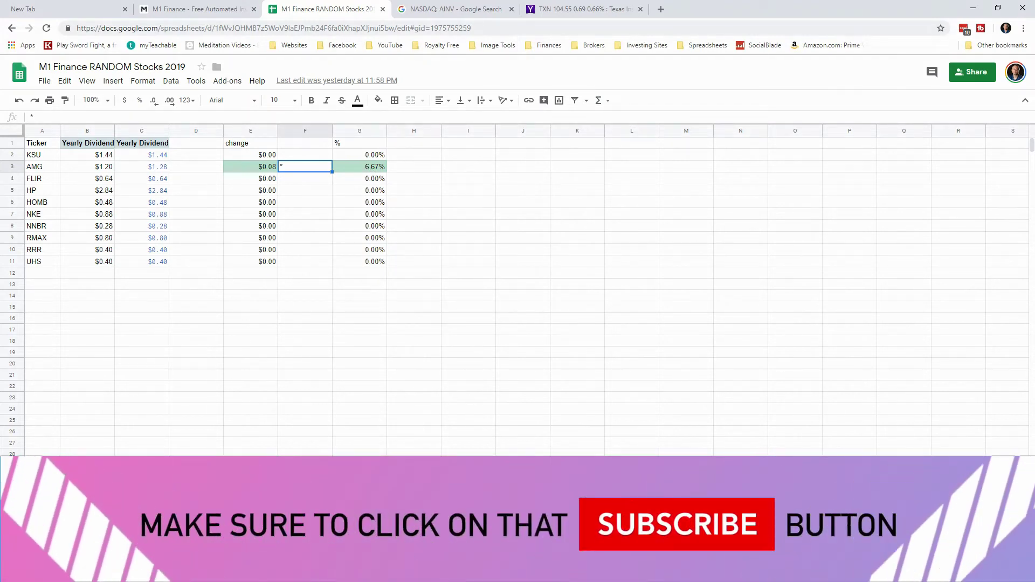
pyautogui.hotkey('ctrl', 'shift', 'pagedown')
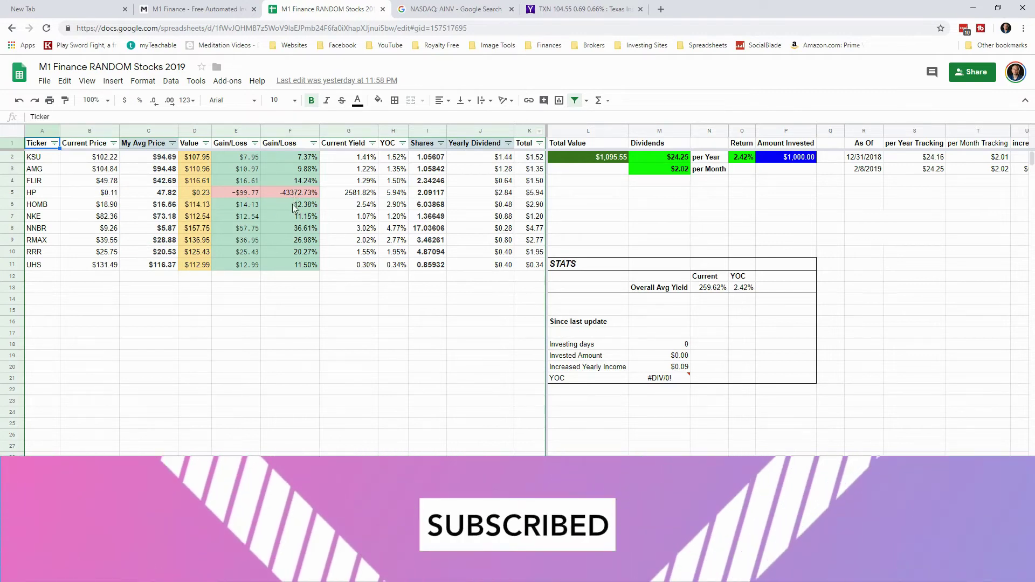
pyautogui.click(97, 192)
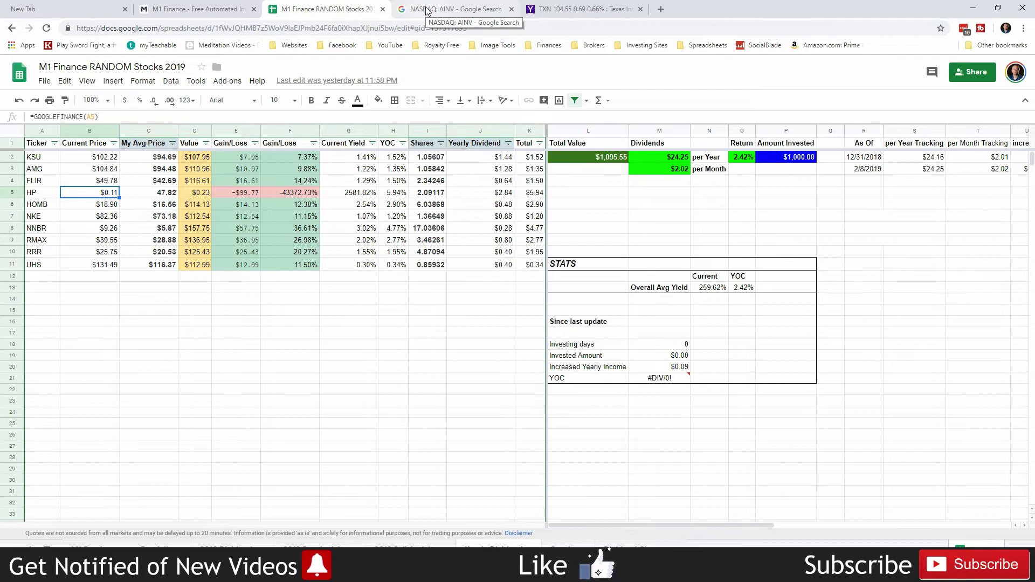
pyautogui.click(426, 11)
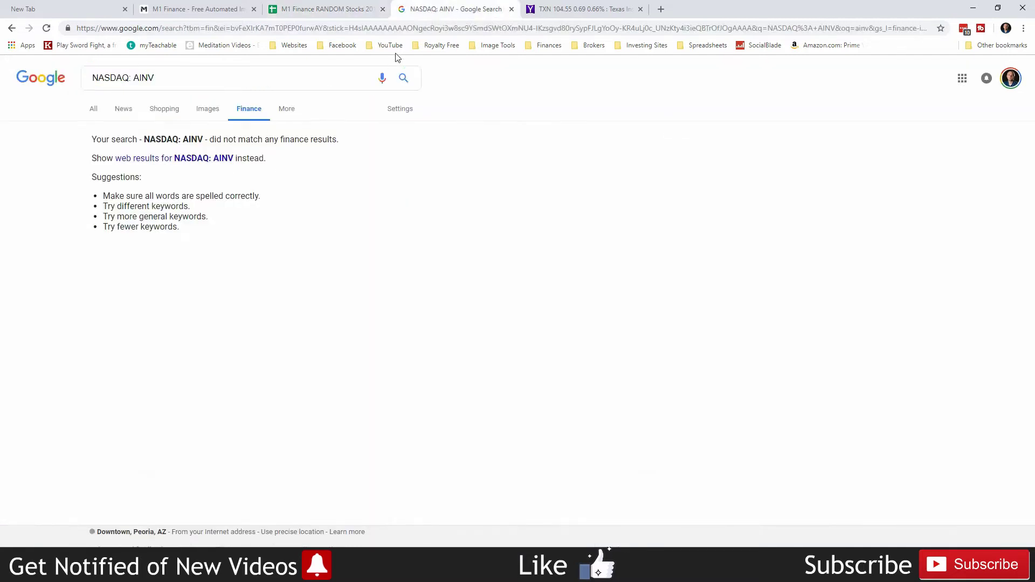
# Step: Search Google for NYSE: HPQ, then check the Investing days value in the holdings sheet
pyautogui.click(324, 9)
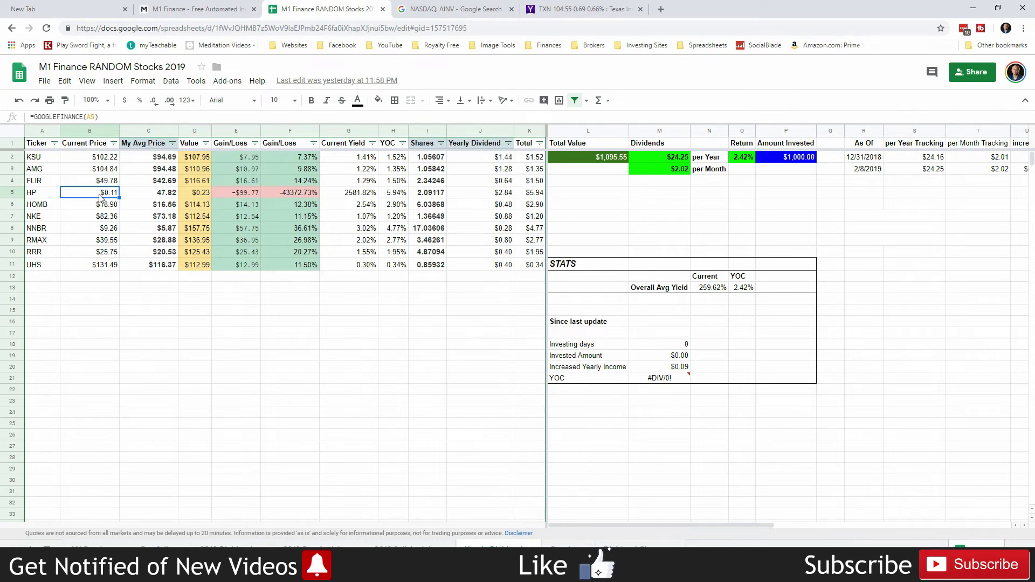
pyautogui.click(482, 12)
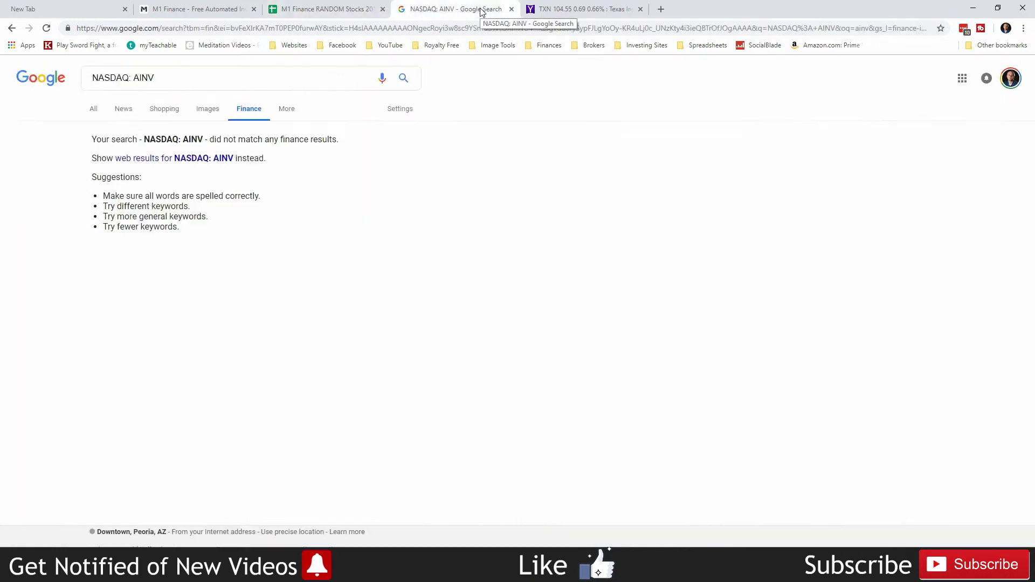
pyautogui.tripleClick(305, 75)
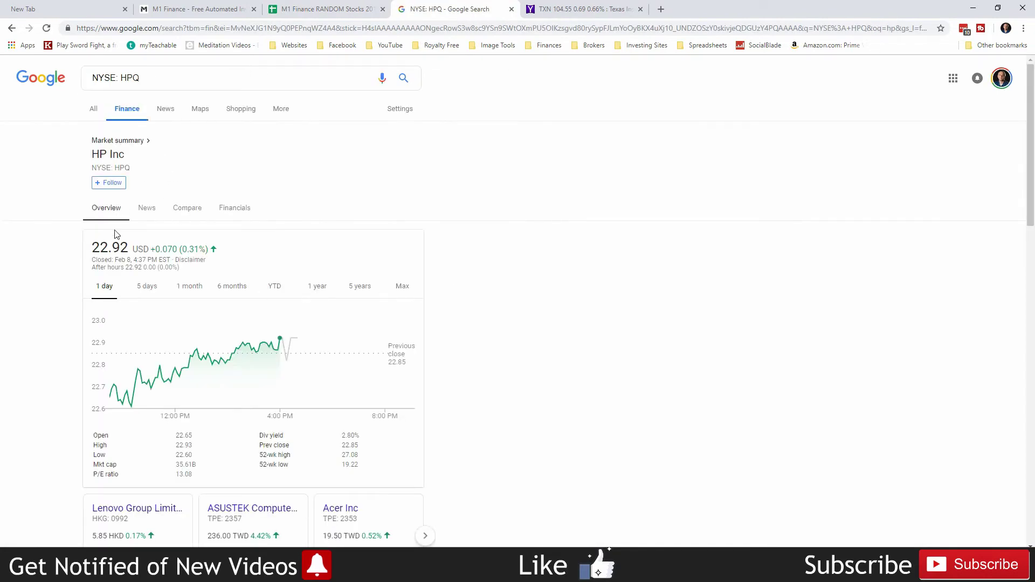
pyautogui.click(329, 10)
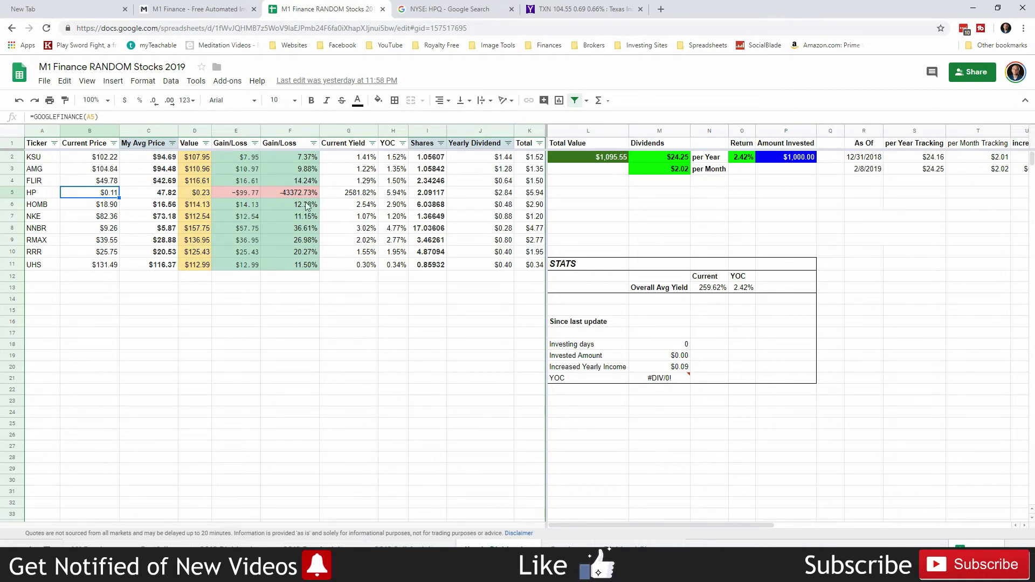
pyautogui.click(673, 346)
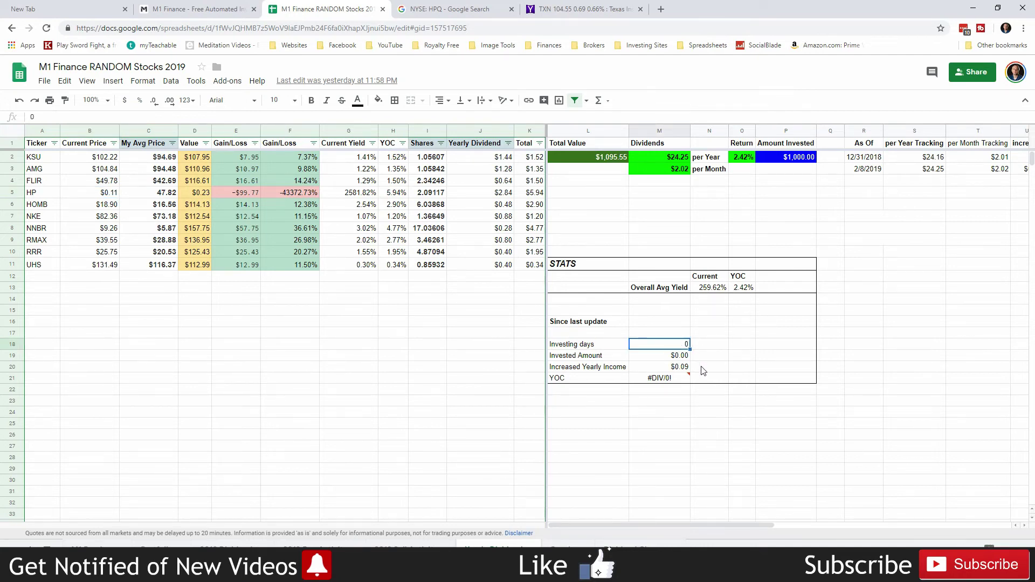
# Step: Check Invested Amount and Increased Yearly Income, revisit the dividend-change sheet, then go to RANDOM Portfolio
pyautogui.click(674, 358)
pyautogui.click(676, 369)
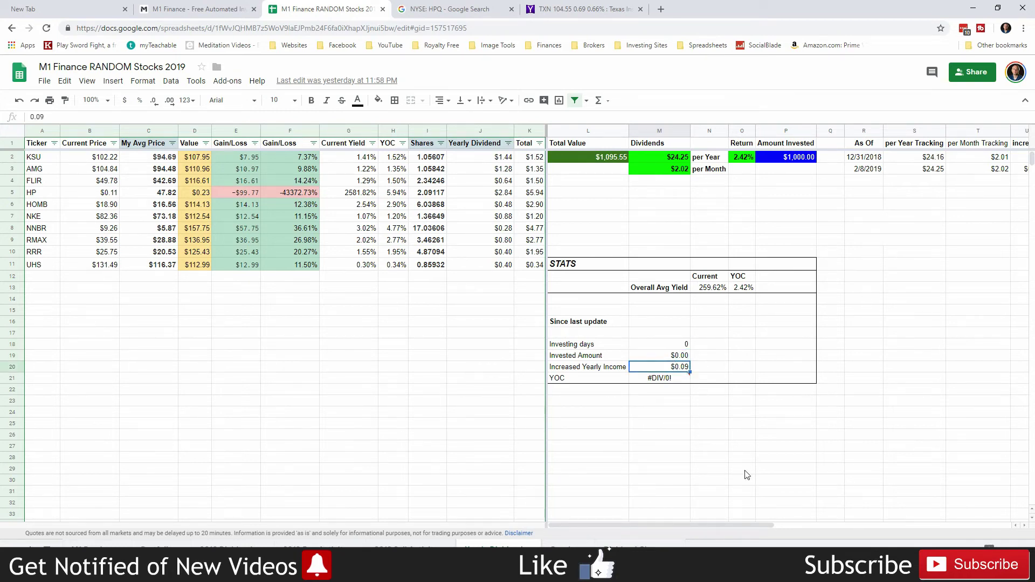
pyautogui.click(692, 548)
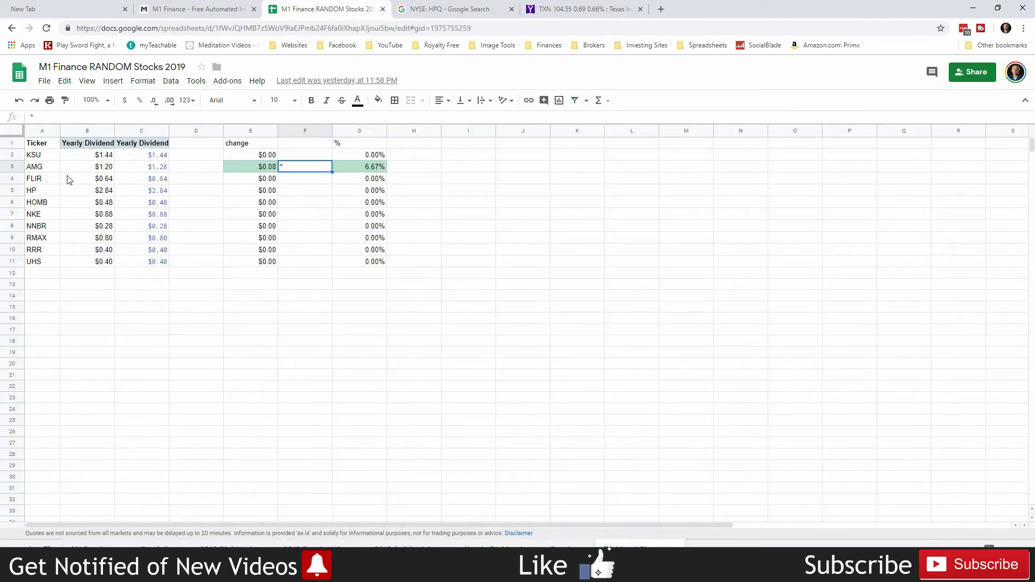
pyautogui.write('*')
pyautogui.click(498, 548)
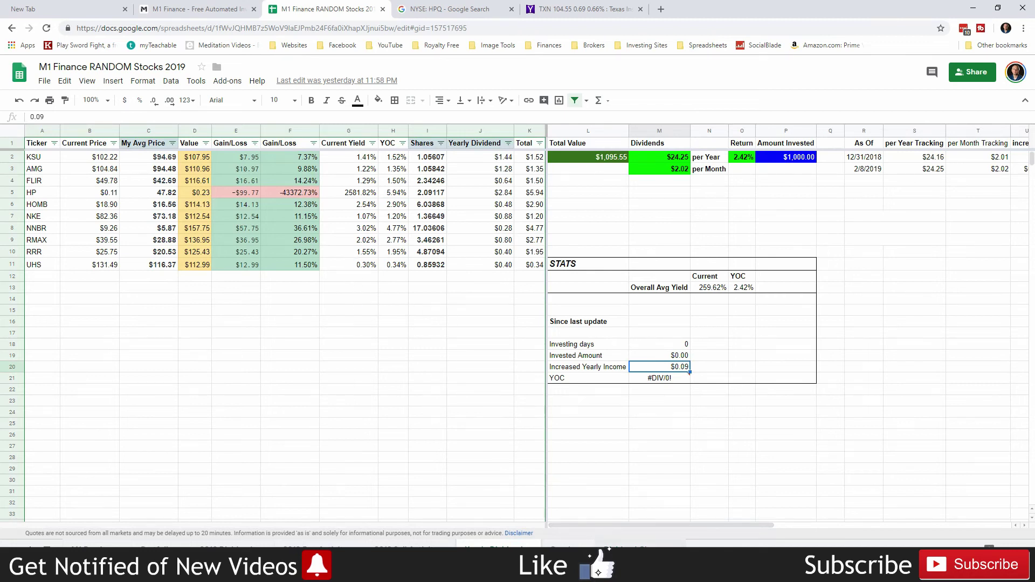
pyautogui.click(640, 549)
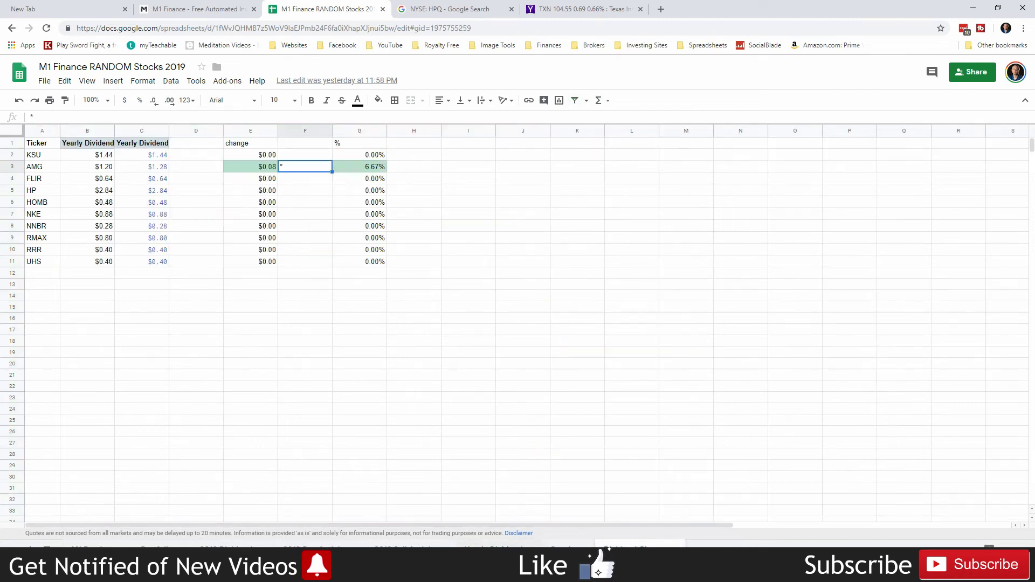
pyautogui.click(99, 548)
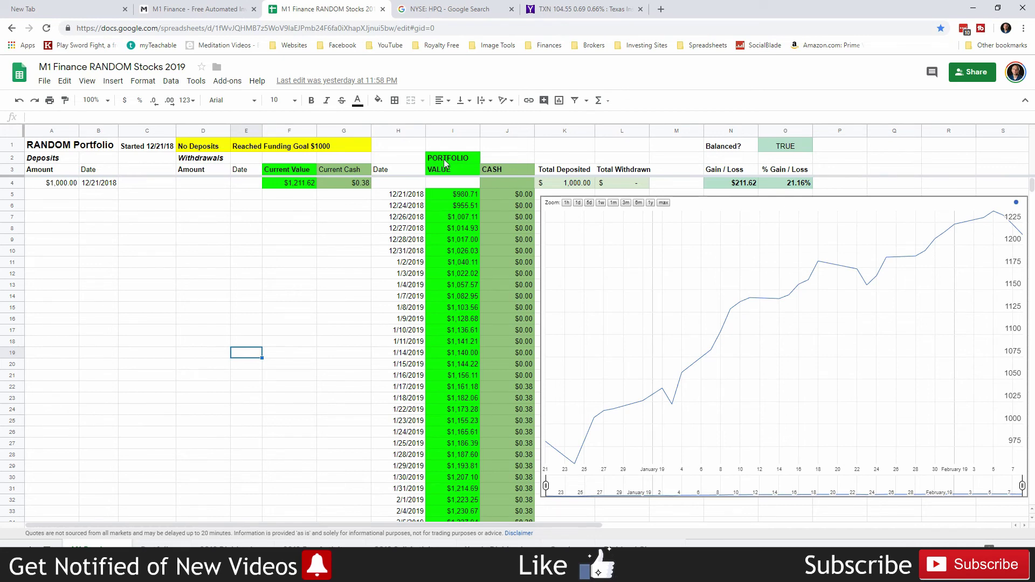
pyautogui.click(333, 263)
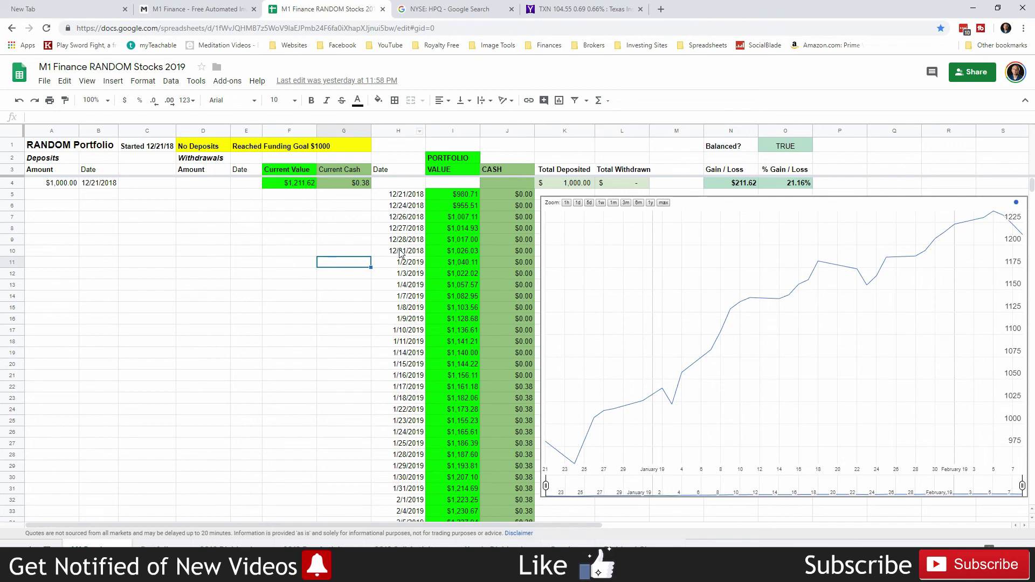